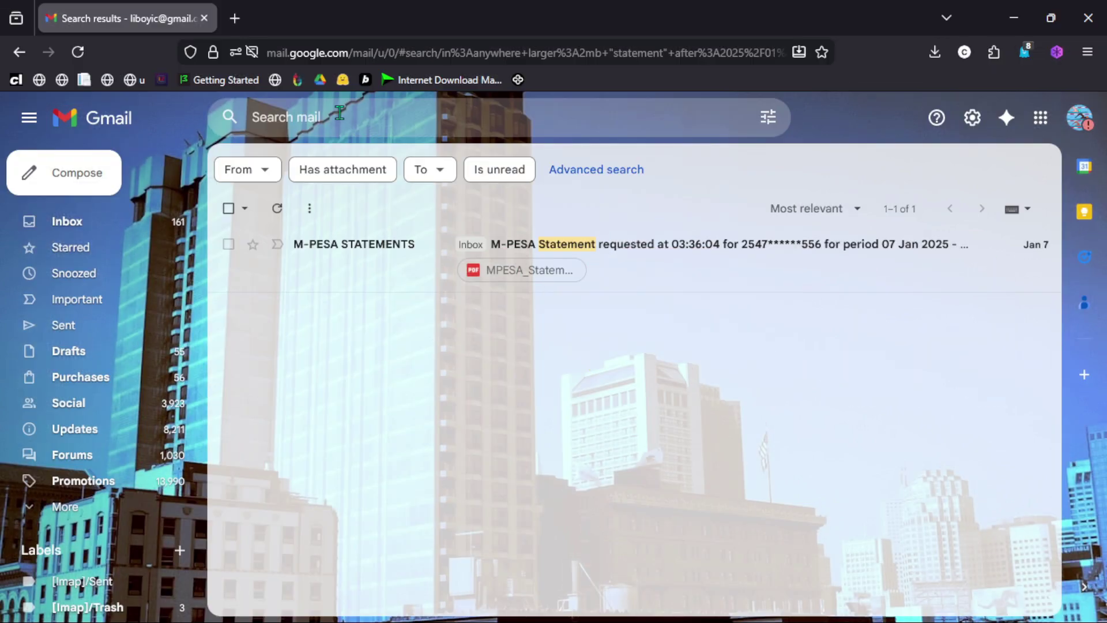
Step: Search all mail folders for messages over 2 MB with the query in:anywhere larger:2mb and skim the results
{"action": "left_click", "coordinate": [339, 113]}
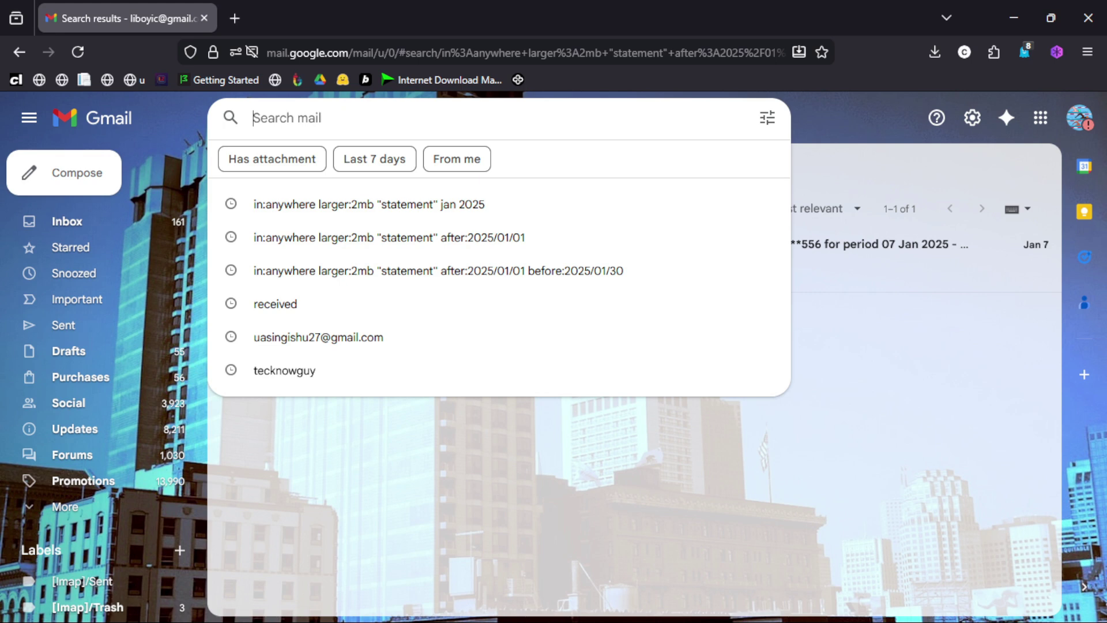
{"action": "type", "text": "in:anywhere"}
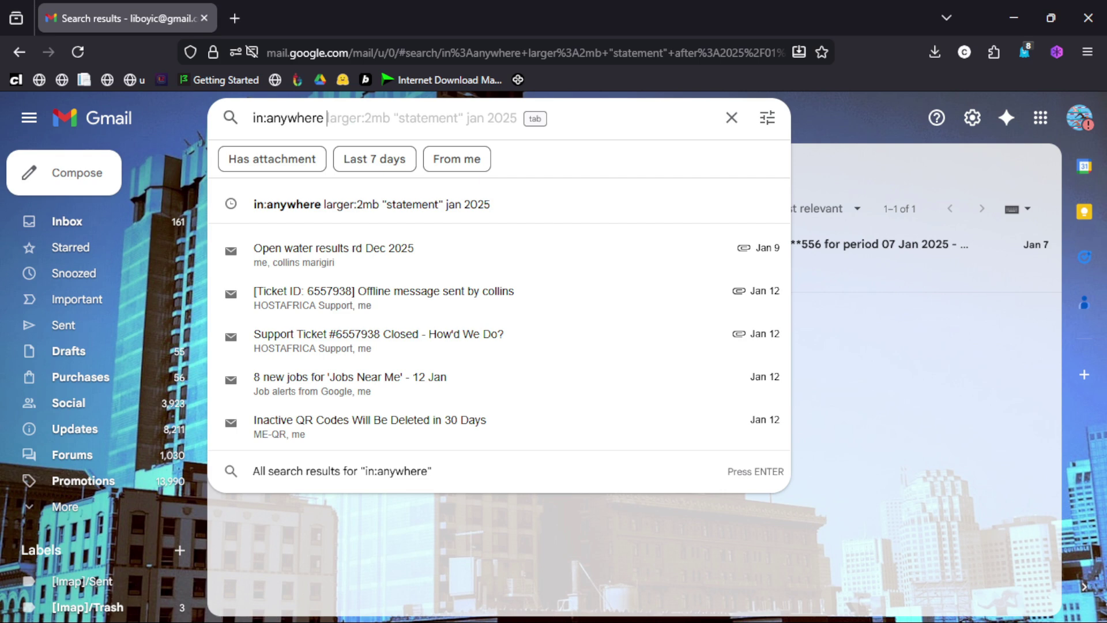
{"action": "type", "text": "larger"}
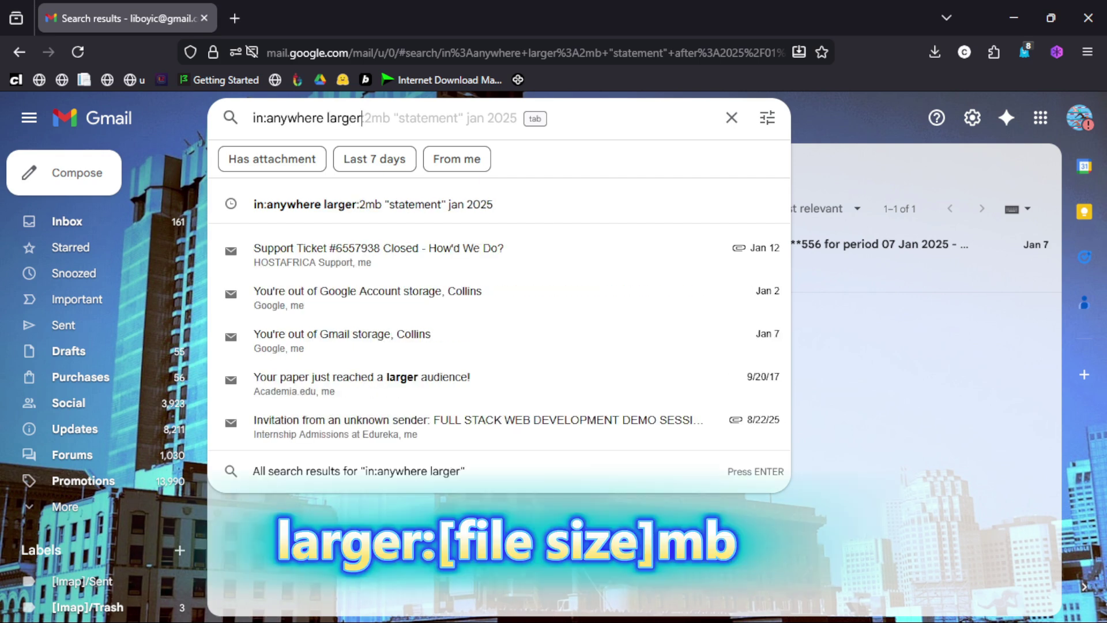
{"action": "type", "text": ":"}
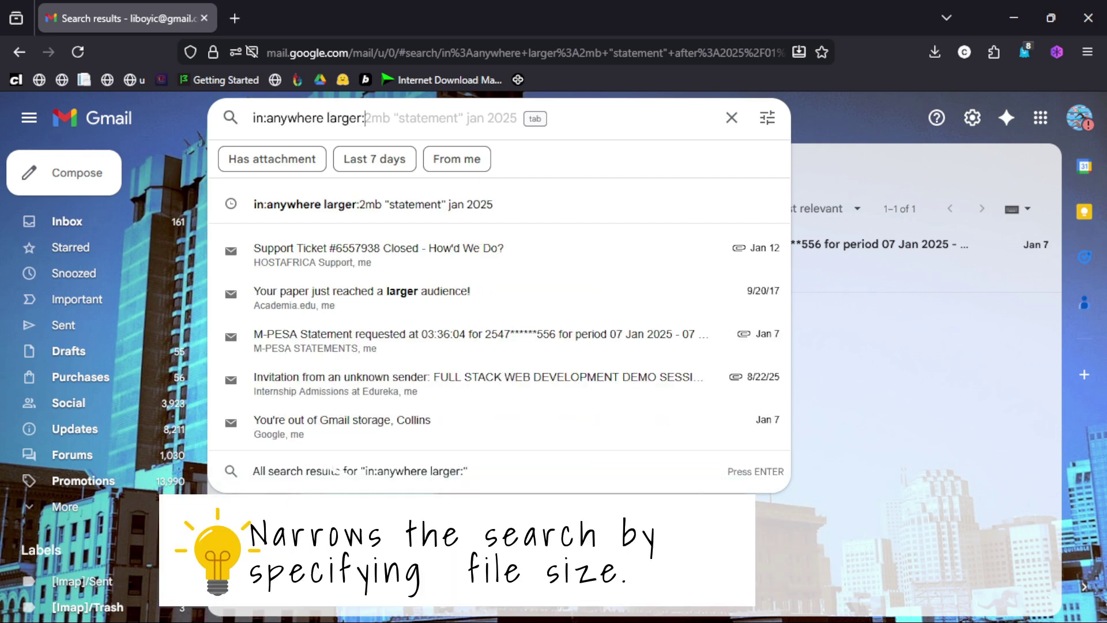
{"action": "type", "text": "2mb"}
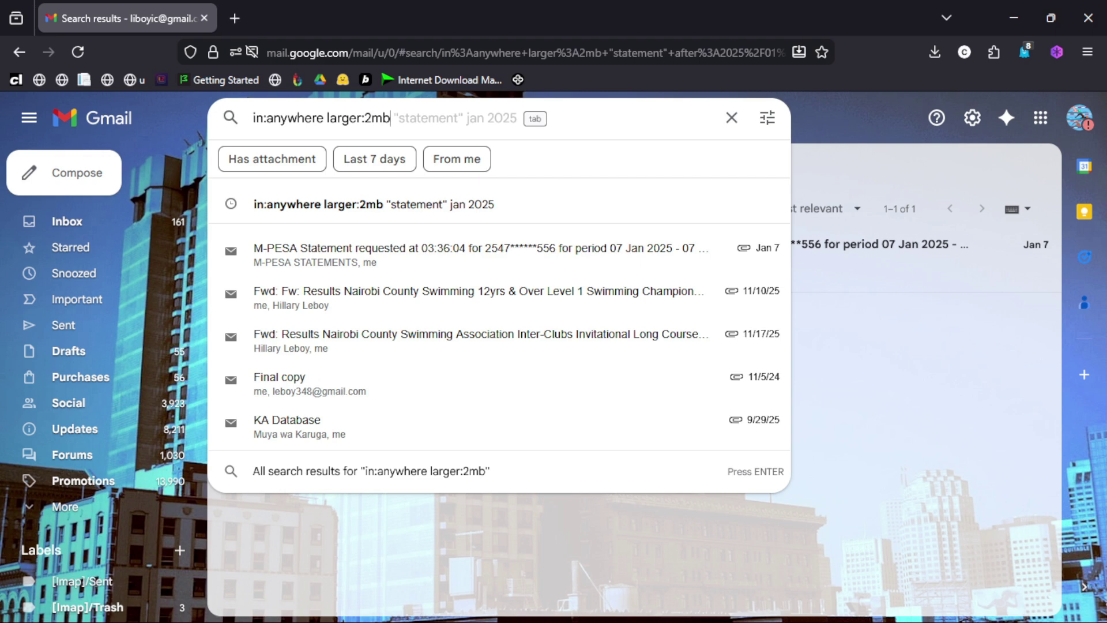
{"action": "key", "text": "Return"}
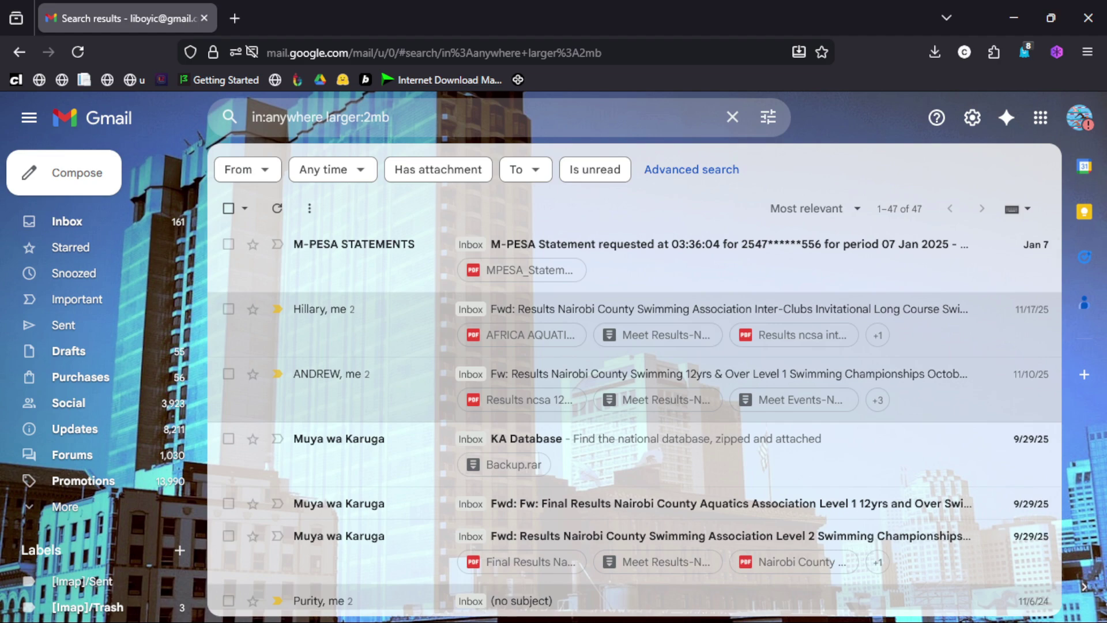
{"action": "scroll", "coordinate": [494, 398], "scroll_direction": "down", "scroll_amount": 10}
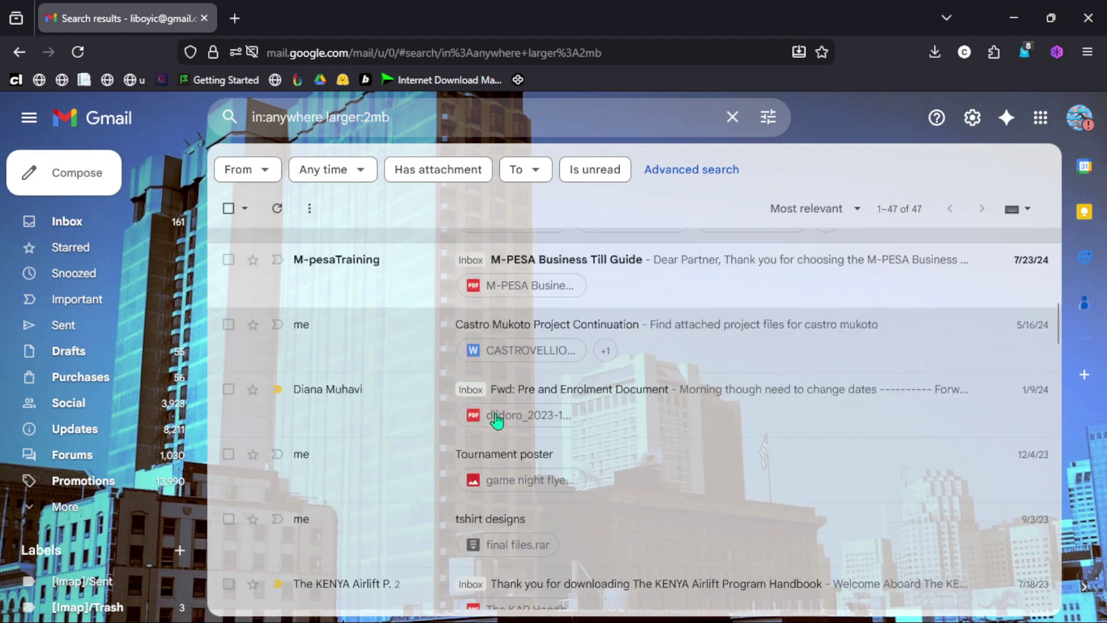
{"action": "scroll", "coordinate": [496, 421], "scroll_direction": "up", "scroll_amount": 10}
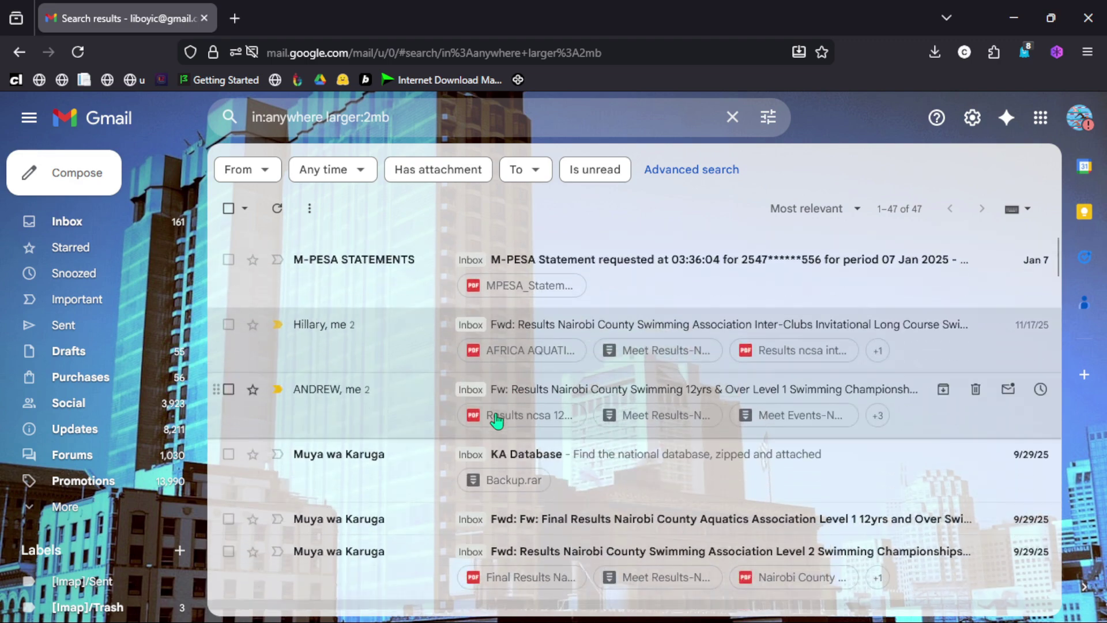
Step: Narrow the mail search by adding the exact word "statements" in quotation marks to the existing query
{"action": "left_click", "coordinate": [440, 115]}
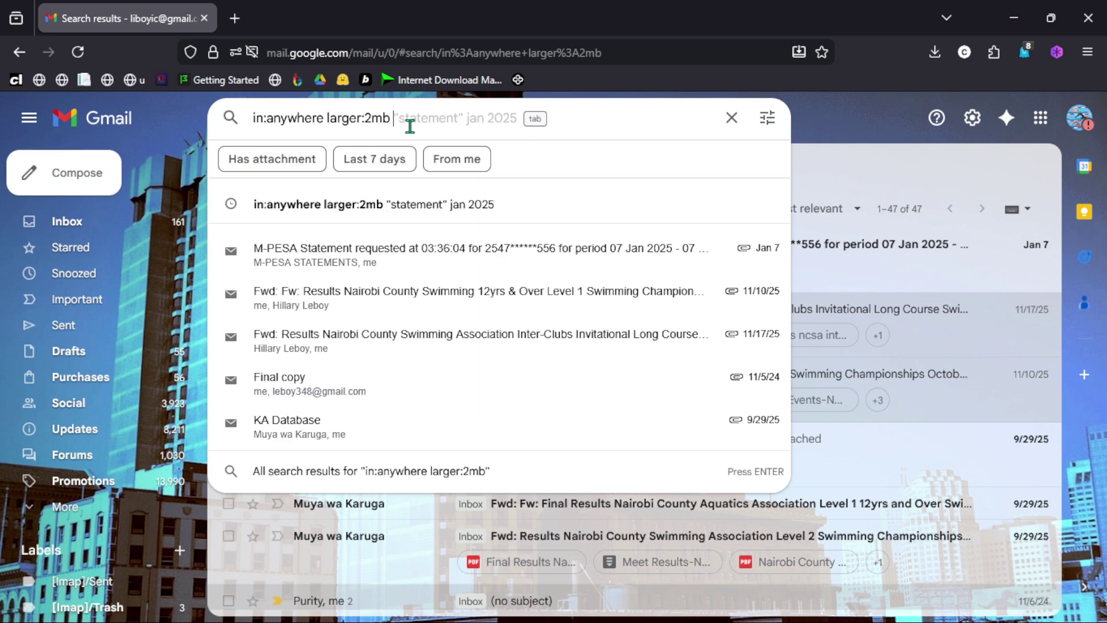
{"action": "type", "text": "\"\""}
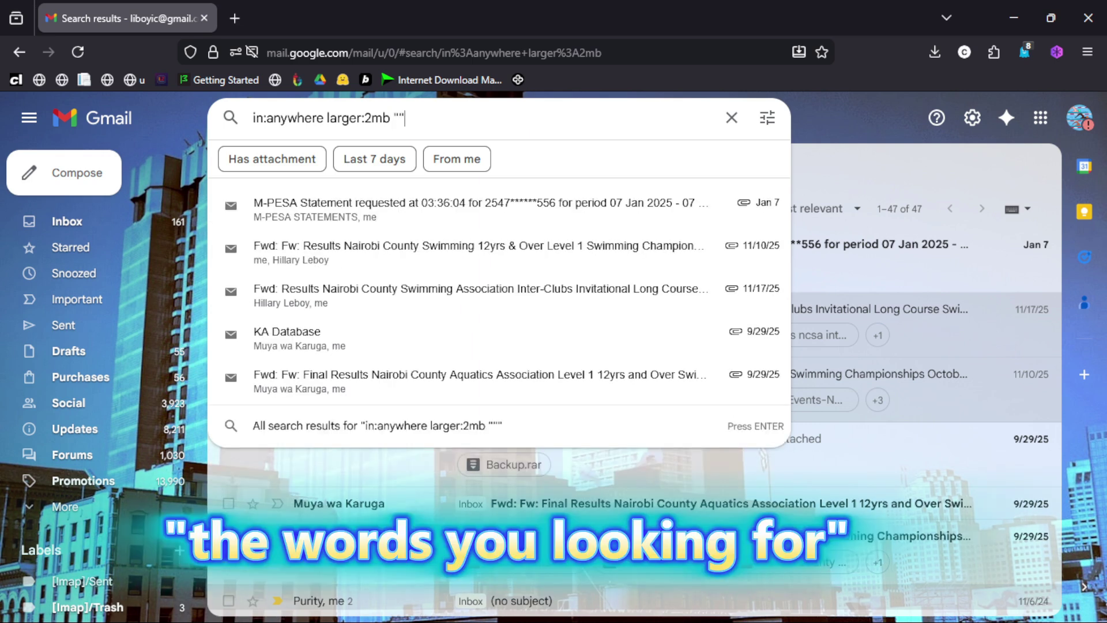
{"action": "key", "text": "Left"}
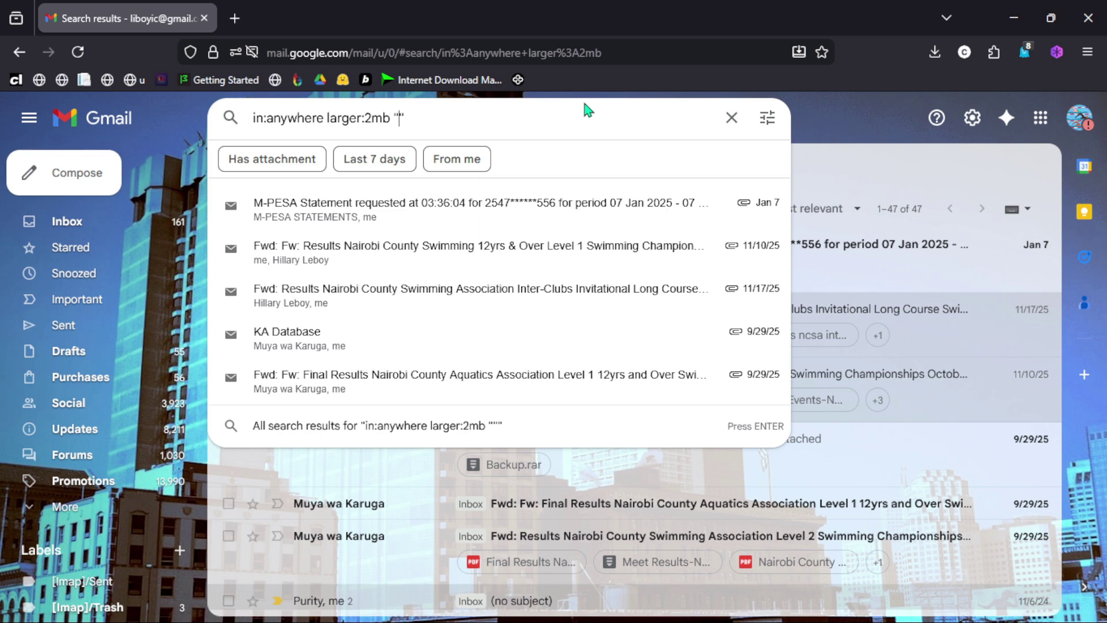
{"action": "type", "text": "statements"}
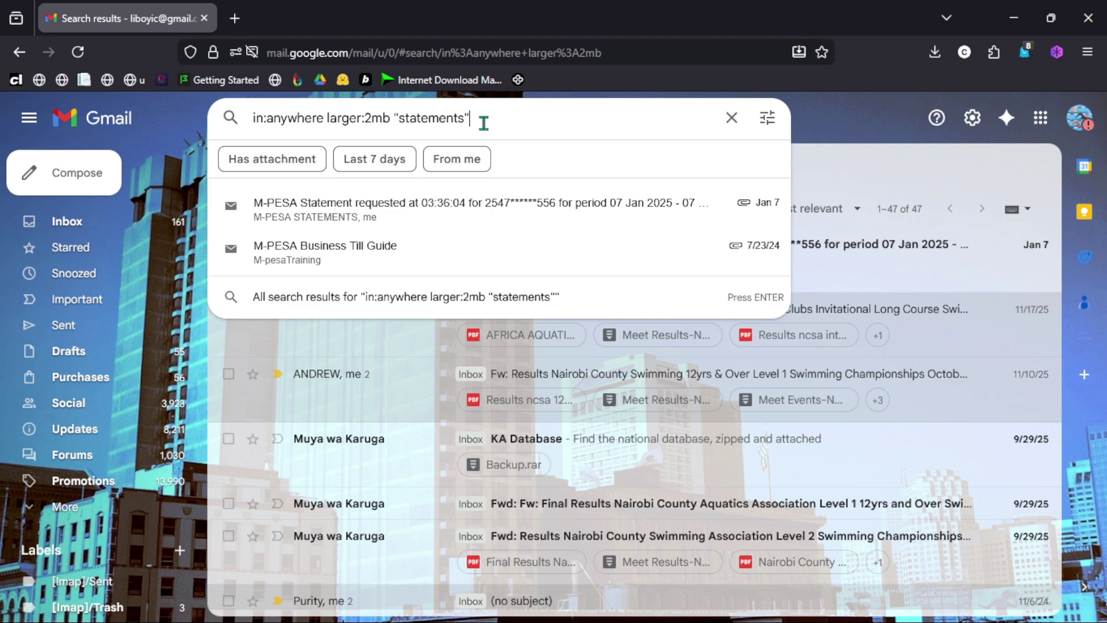
{"action": "key", "text": "Return"}
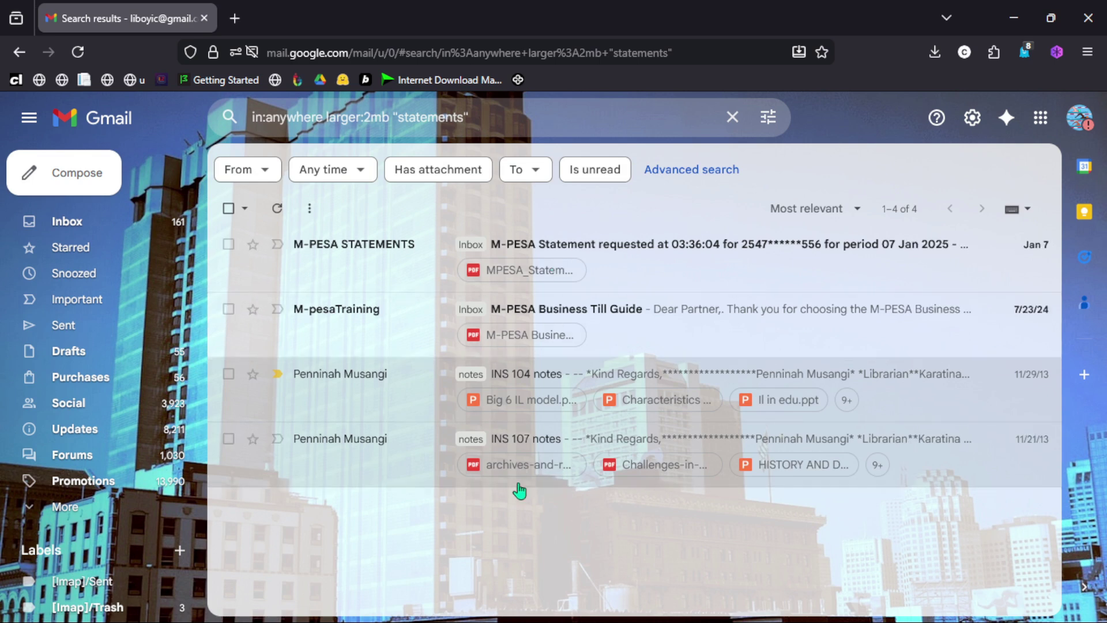
Step: Restrict the search to messages dated after 1 January 2025 by adding after:2025/01/01 to the query
{"action": "left_click", "coordinate": [526, 122]}
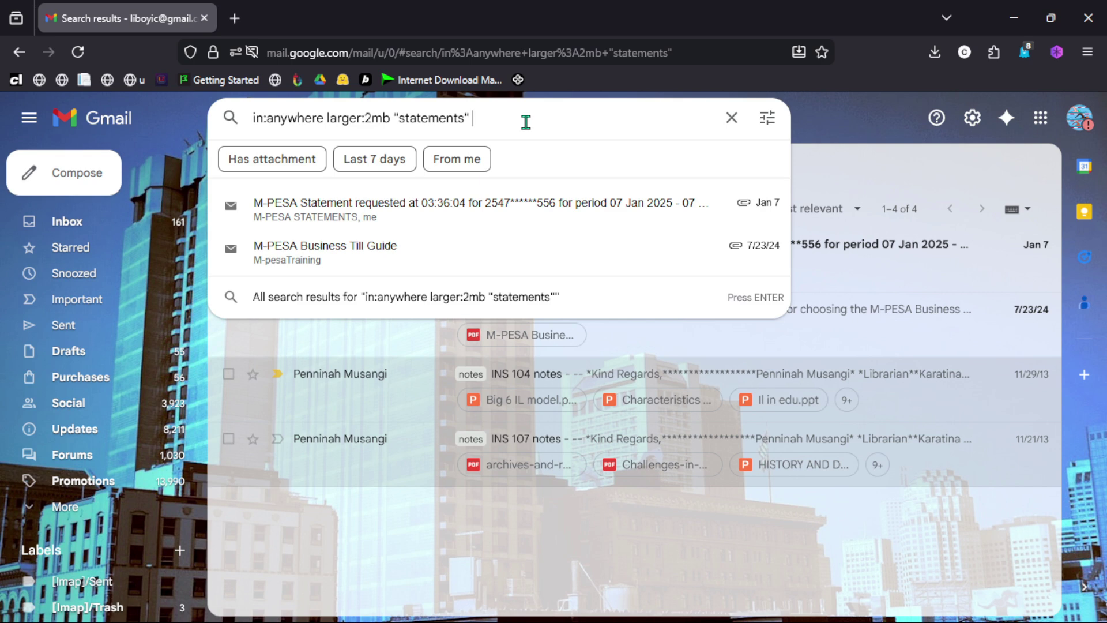
{"action": "type", "text": "after"}
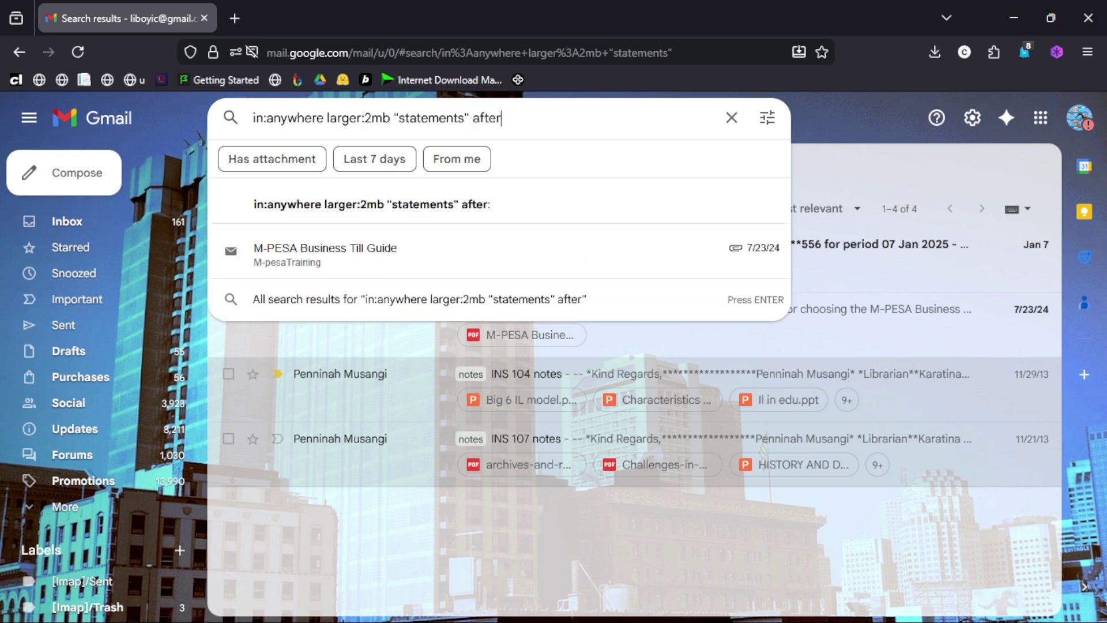
{"action": "type", "text": ":"}
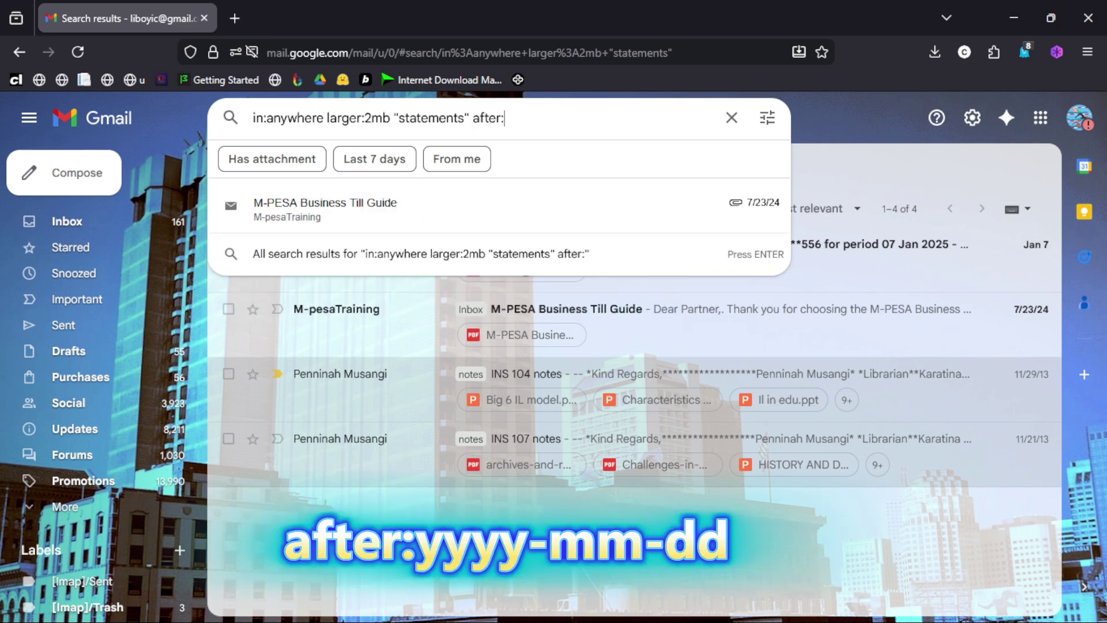
{"action": "type", "text": "2025"}
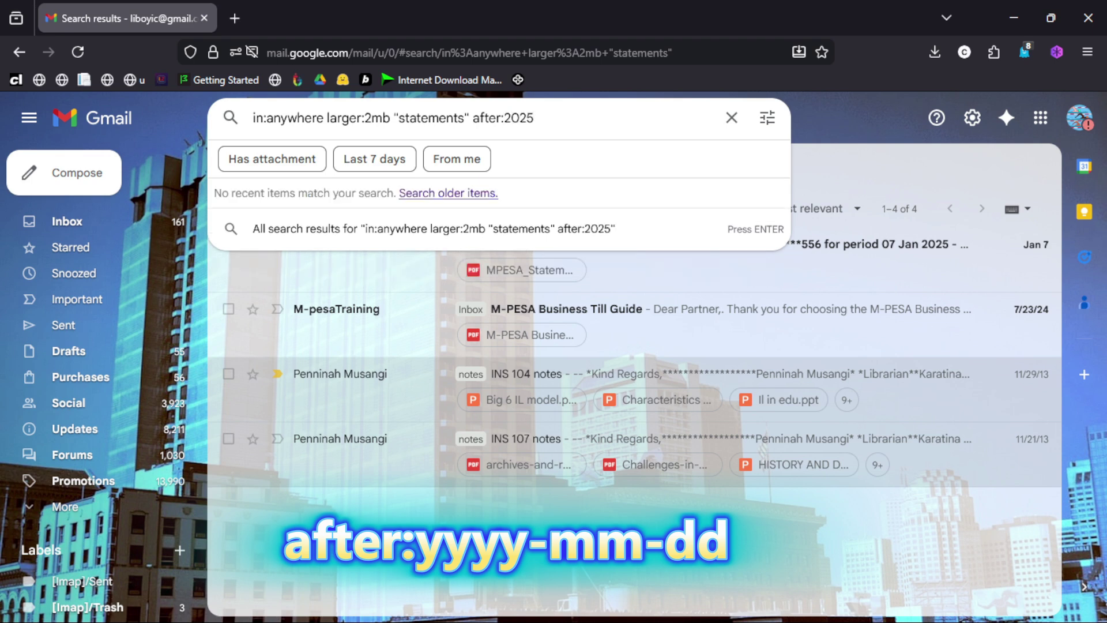
{"action": "type", "text": "/01/01"}
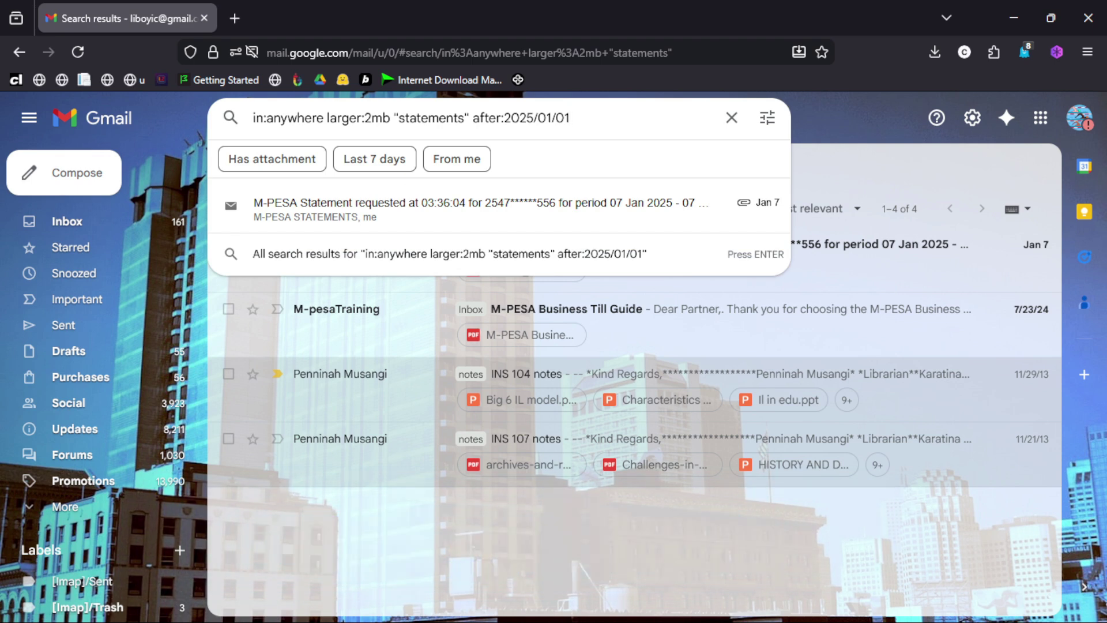
{"action": "key", "text": "Return"}
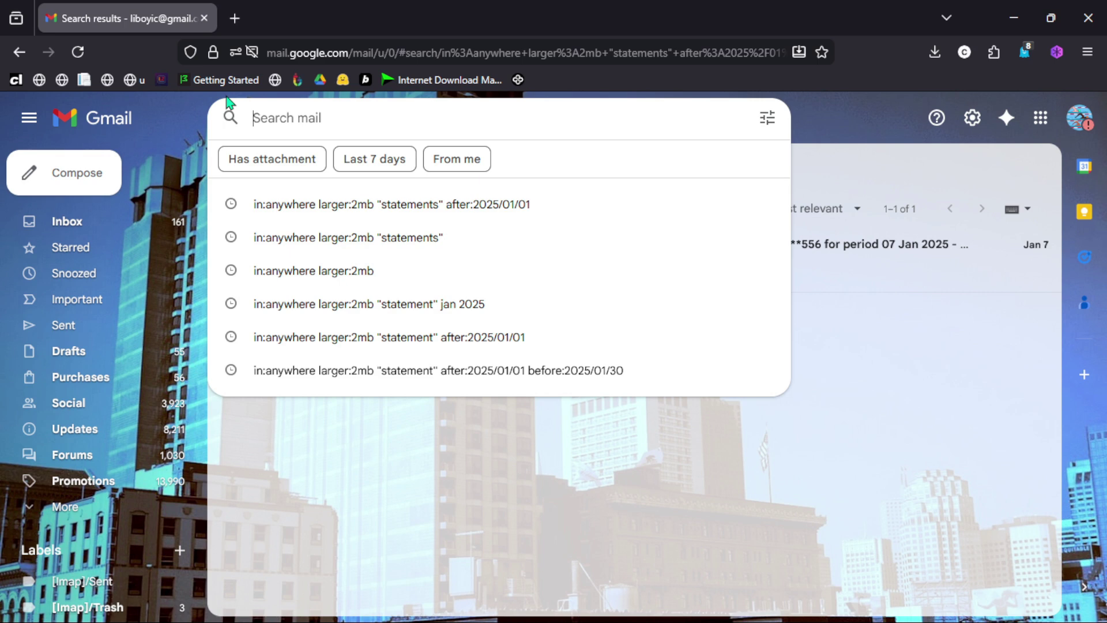
Step: Run a new mail search with the query in:anywhere larger:2mb "statement" after:2025/01/01
{"action": "type", "text": "in:anywhere larger:2mb \"statement\" jan 2025"}
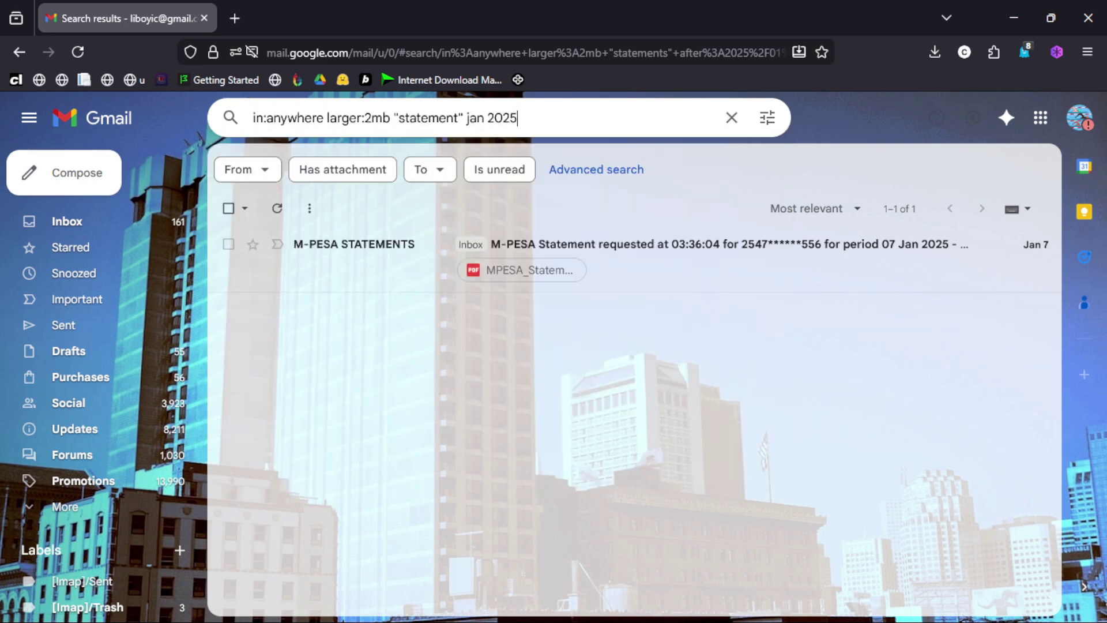
{"action": "key", "text": "BackSpace"}
{"action": "key", "text": "BackSpace"}
{"action": "key", "text": "BackSpace"}
{"action": "key", "text": "BackSpace"}
{"action": "key", "text": "BackSpace"}
{"action": "key", "text": "BackSpace"}
{"action": "key", "text": "BackSpace"}
{"action": "key", "text": "BackSpace"}
{"action": "type", "text": "after:2025/01/"}
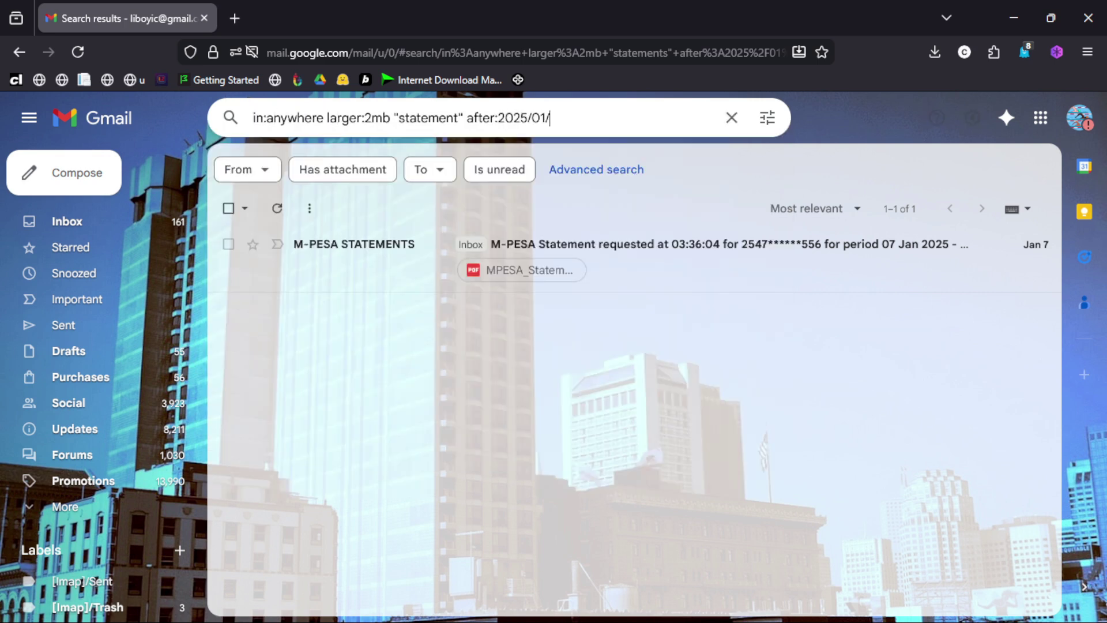
{"action": "type", "text": "01"}
{"action": "key", "text": "Return"}
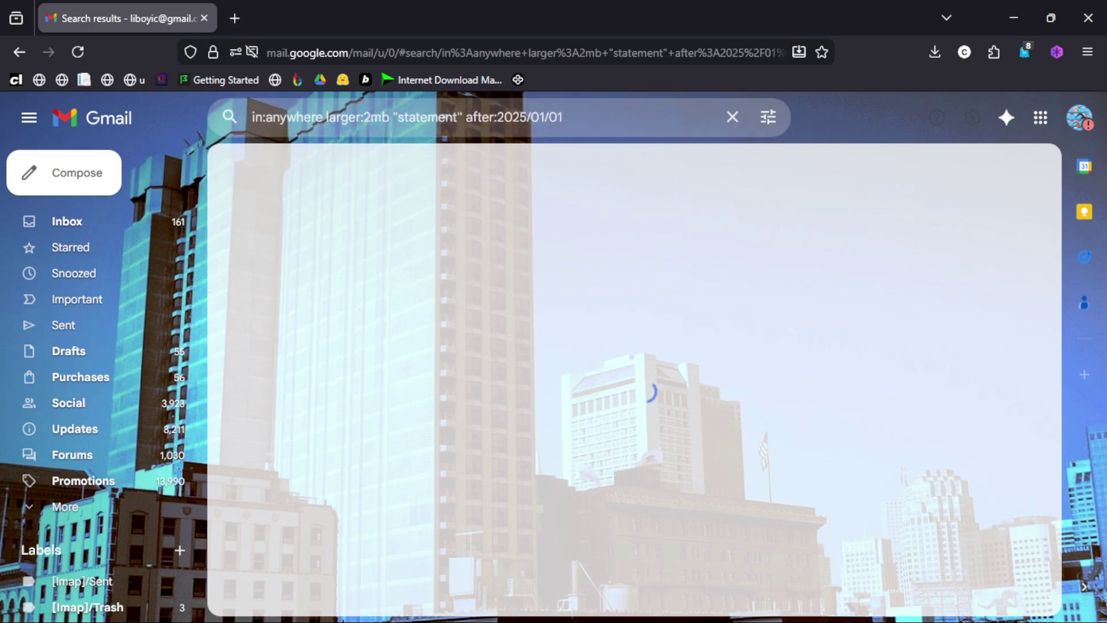